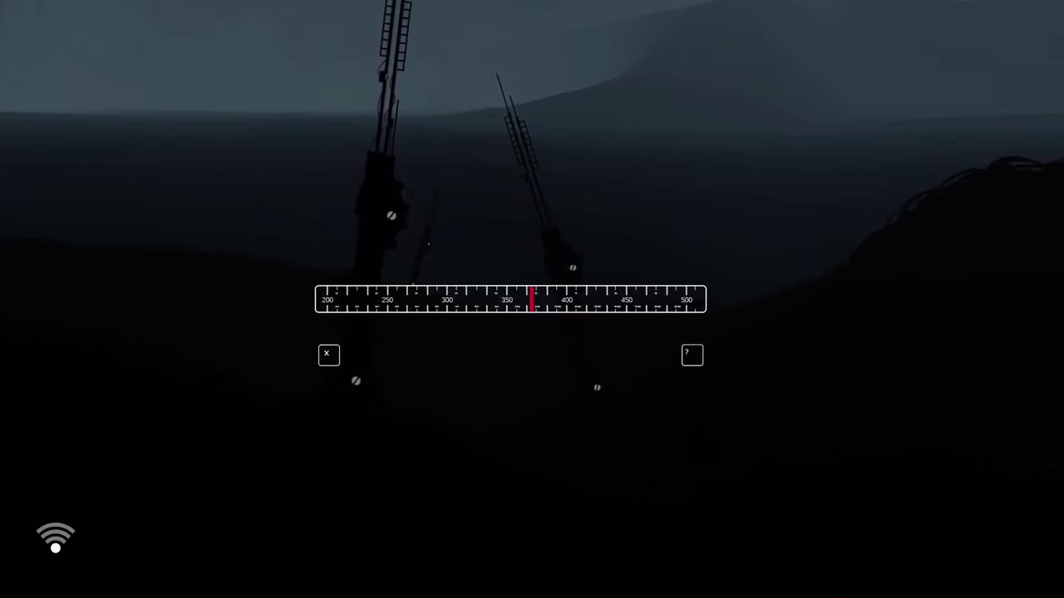
- Tune the towers' signal by sweeping the frequency dial down to 200, then back to about 225
key(Left)
key(Left)
key(Left)
key(Left)
key(Left)
key(Left)
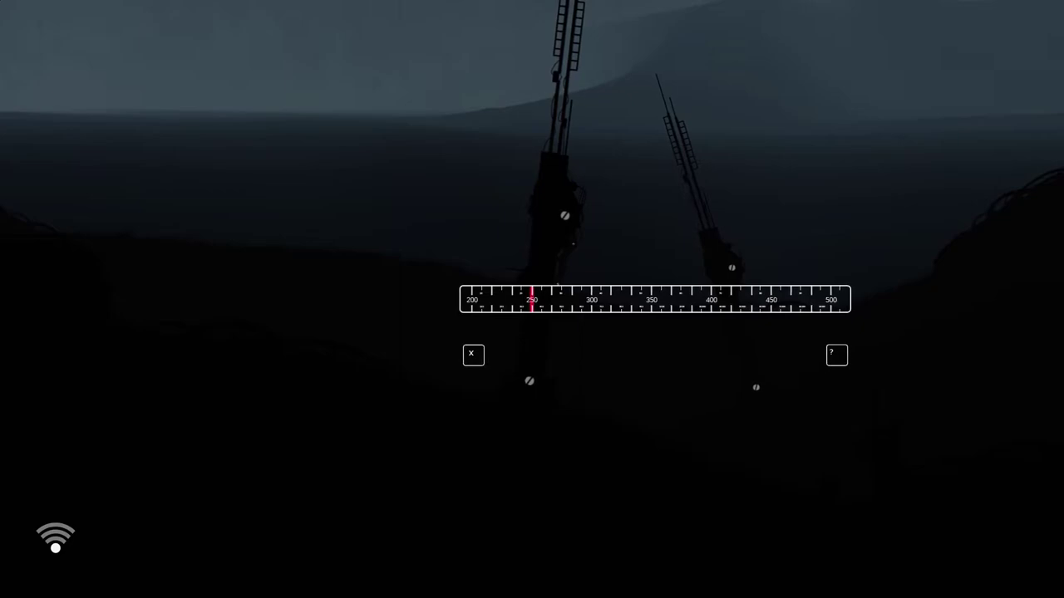
key(Left)
key(Right)
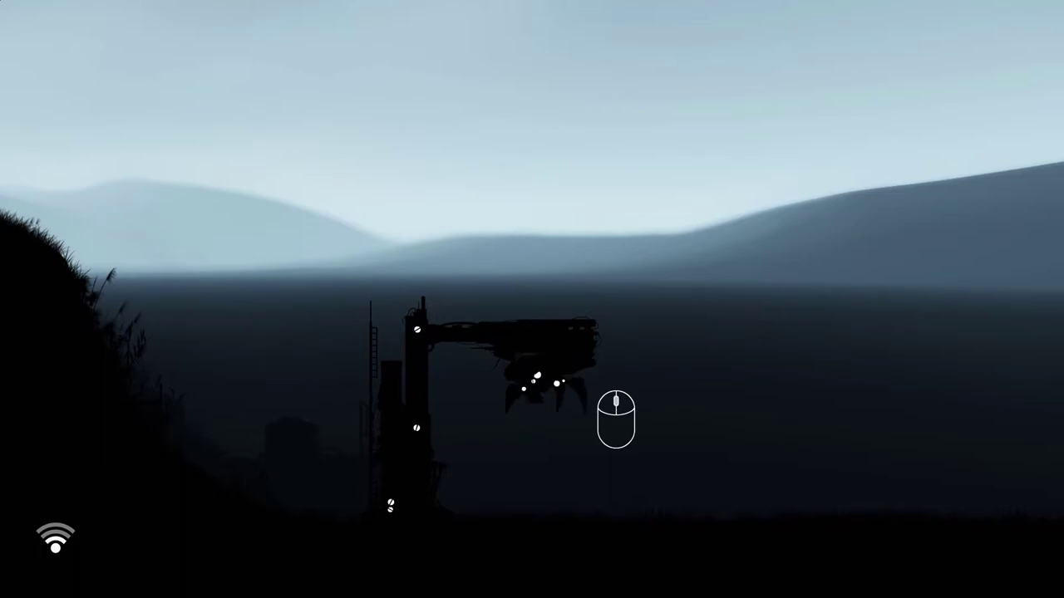
- Drop the creature from the crane claw and walk it right toward the dark building
click(532, 299)
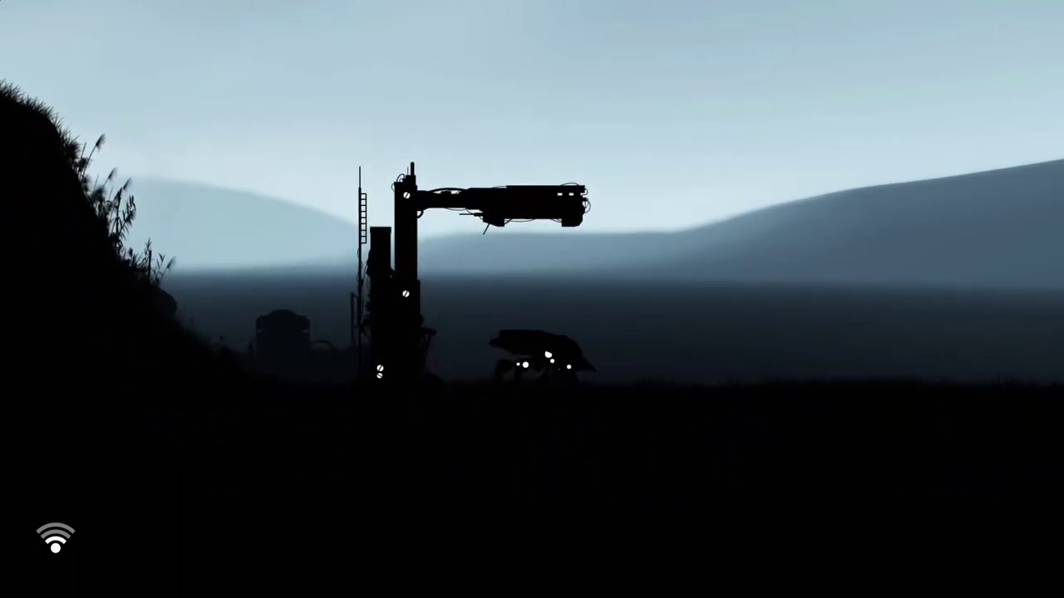
key(d)
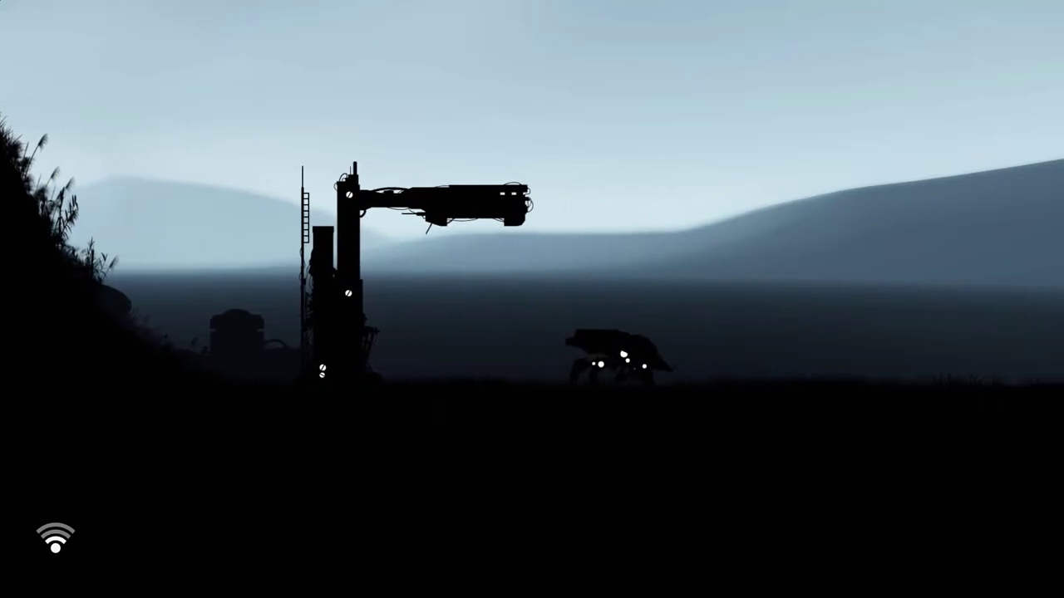
key(d)
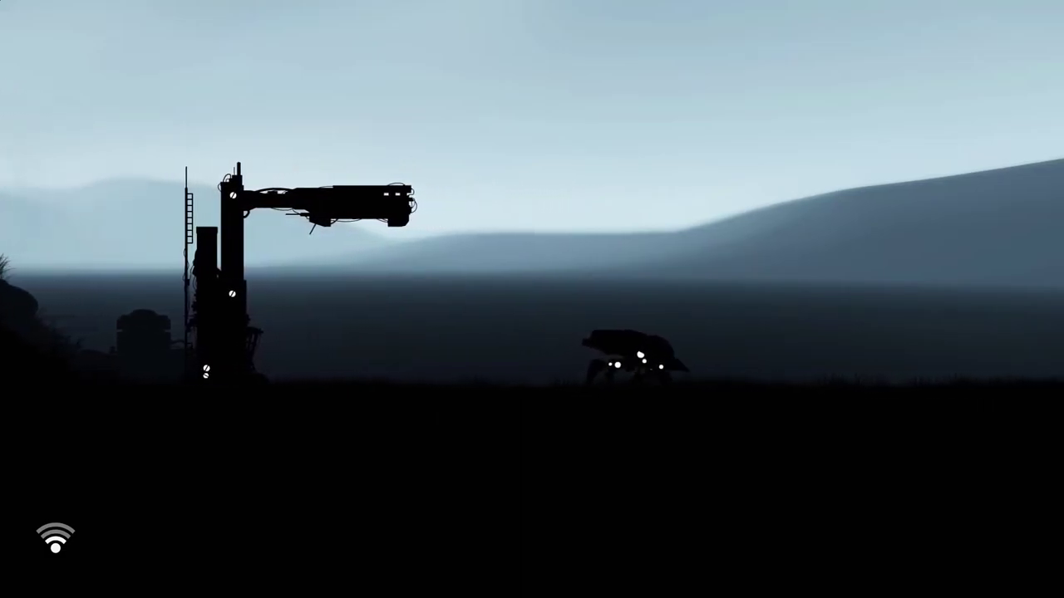
key(d)
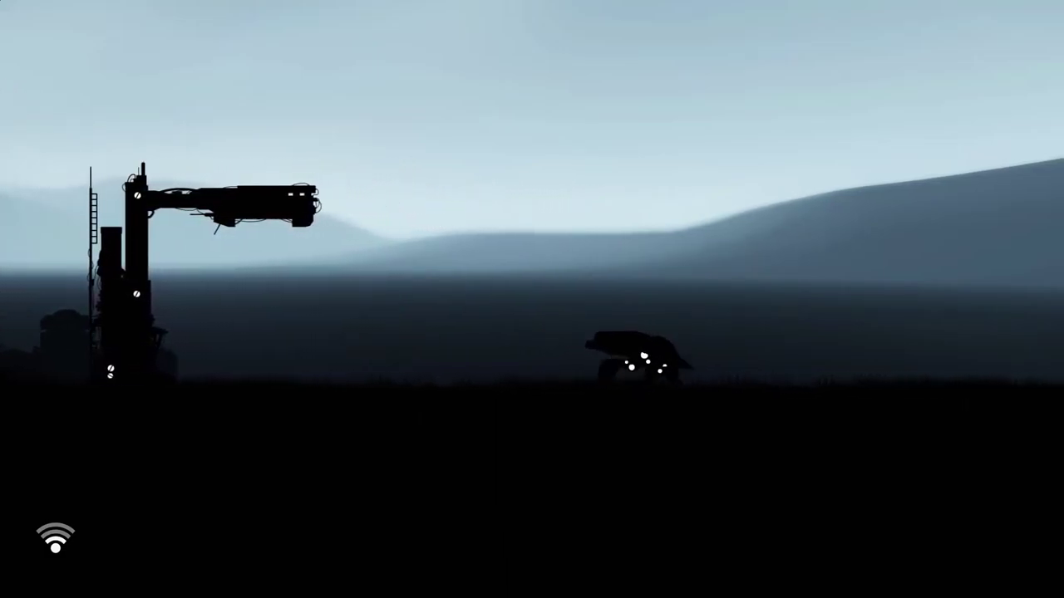
key(d)
key(d)
key(d)
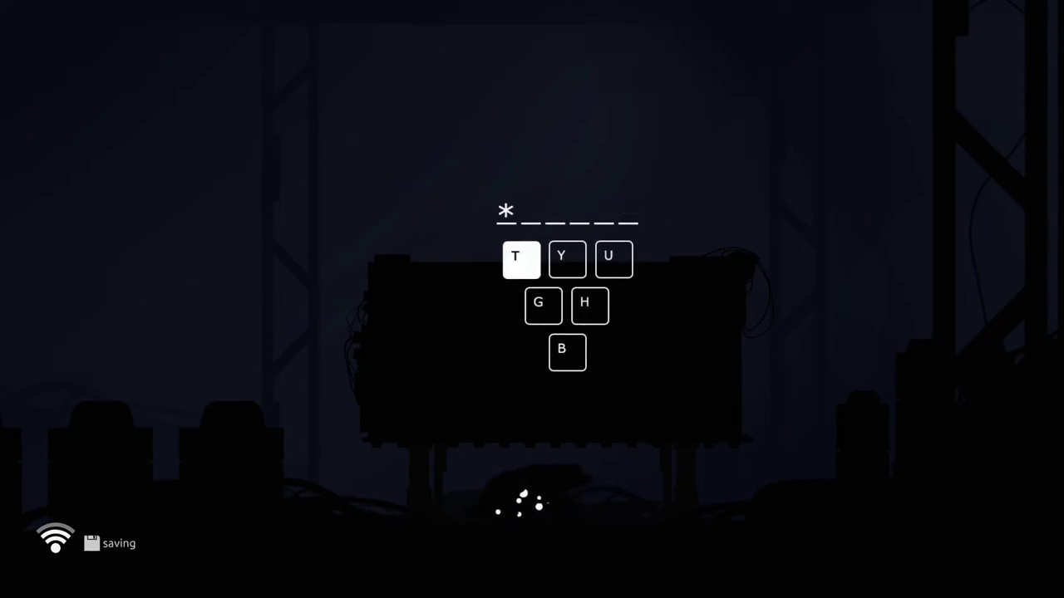
- Enter several six-note codes on the T/Y/U/G/H/B tone keypad
key(g)
key(h)
key(b)
key(shift)
key(u)
key(y)
key(t)
key(g)
key(h)
key(b)
key(shift)
- Try more six-note combinations mixing top-row T/Y/U tones with G/H/B
key(b)
key(u)
key(y)
key(t)
key(t)
key(g)
key(shift)
key(b)
key(g)
key(h)
key(t)
key(y)
key(u)
key(shift)
key(t)
key(y)
key(g)
key(b)
key(u)
key(h)
key(shift)
key(t)
key(y)
key(g)
- In the pause menu, rebind the question-mark key to Shift+/
key(Escape)
key(Escape)
key(Escape)
click(503, 235)
key(shift)
key(shift+slash)
key(Escape)
key(Escape)
- Back in the game, enter fresh six-note codes, including Shift-modified tone keys
key(y)
key(u)
key(shift+y)
key(u)
key(y)
key(h)
key(y)
key(shift+t)
key(shift+u)
key(t)
key(h)
key(g)
key(h)
key(g)
key(shift+b)
key(b)
key(g)
key(h)
key(t)
key(h)
key(shift+t)
key(t)
key(y)
key(t)
key(y)
- Rapidly cycle through more tone combinations, then begin a new code with T, Y and B
key(shift+g)
key(h)
key(t)
key(y)
key(u)
key(y)
key(h)
key(t)
key(u)
key(y)
key(t)
key(h)
key(shift+g)
key(shift+h)
key(b)
key(t)
key(y)
key(h)
key(g)
key(shift+h)
key(t)
key(y)
key(shift+g)
key(shift+h)
key(u)
key(shift+h)
key(t)
key(y)
key(b)
key(Escape)
key(Escape)
- Finish an attempt with H-H, then start a new code with T-G-T-T
key(h)
key(h)
key(h)
key(t)
key(g)
key(t)
key(t)
key(t)
- Try the tone sequence T-H-H-B-G-T on the keypad
key(t)
key(h)
key(h)
key(h)
key(h)
key(h)
key(b)
key(g)
key(g)
key(g)
key(t)
key(t)
key(t)
- Cycle through another combination, B-B-Y-T-Y-H
key(b)
key(b)
key(b)
key(b)
key(y)
key(t)
key(y)
key(h)
key(h)
key(b)
- Try a lower-row then top-row tone sequence, G-H-T-T-Y-U
key(g)
key(h)
key(g)
key(h)
key(g)
key(t)
key(h)
key(h)
key(t)
key(y)
key(y)
key(u)
key(g)
key(h)
key(t)
- Enter Y-U-U-U and submit the attempt with Shift+/
key(y)
key(u)
key(u)
key(u)
key(u)
key(y)
key(u)
key(shift)
key(u)
key(u)
key(y)
key(t)
key(u)
- Submit again with Shift+/, then try B-U-Y and submit that code
key(shift)
key(t)
key(h)
key(t)
key(h)
key(h)
key(t)
key(shift)
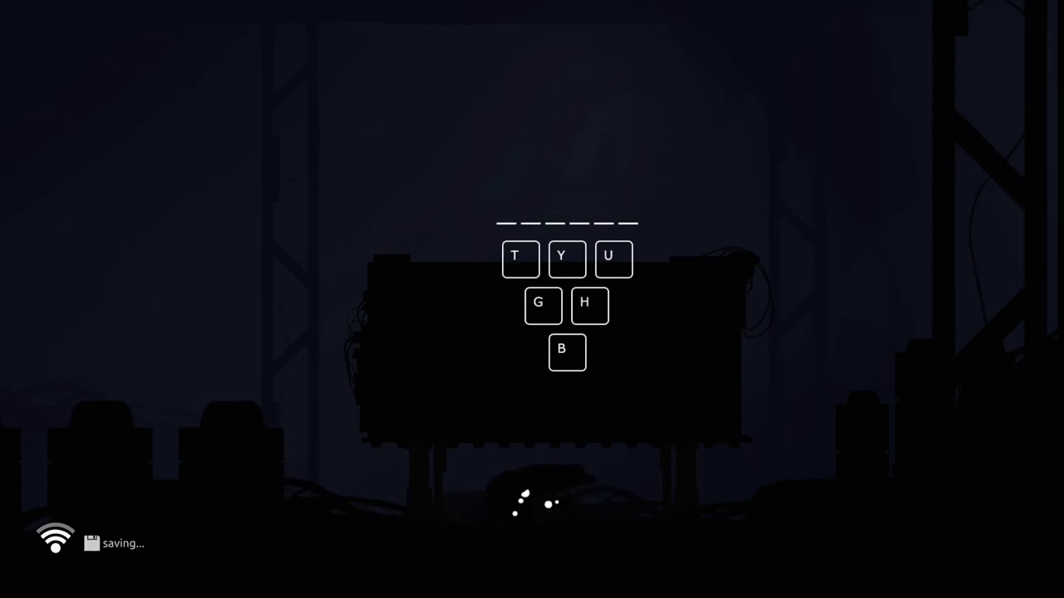
key(b)
key(u)
key(y)
key(y)
key(y)
key(y)
key(shift)
- Enter the six-note code T-H-U-G-B-U
key(t)
key(h)
key(u)
key(g)
key(b)
key(u)
key(shift)
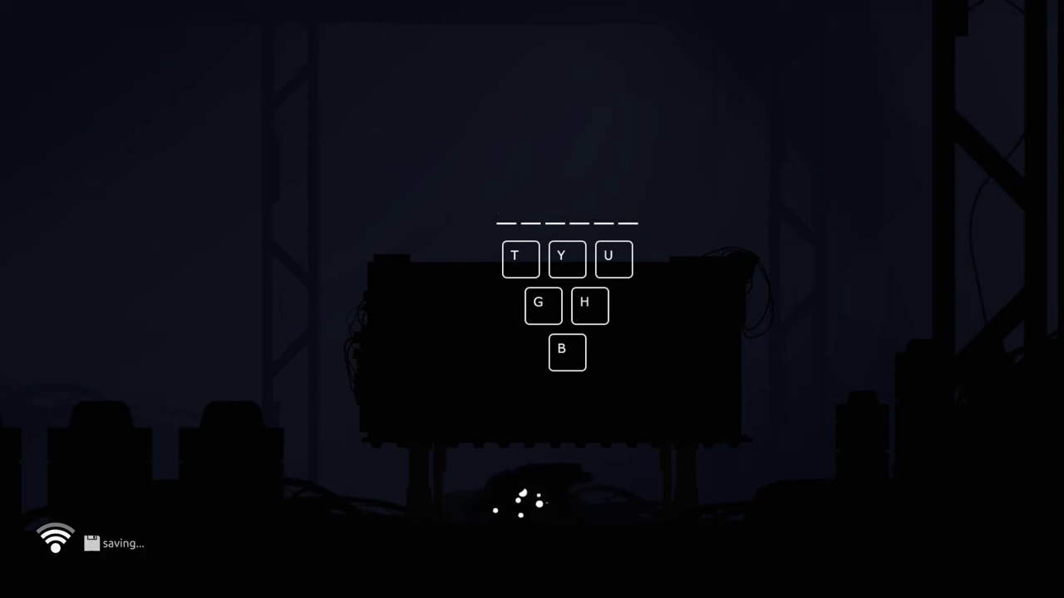